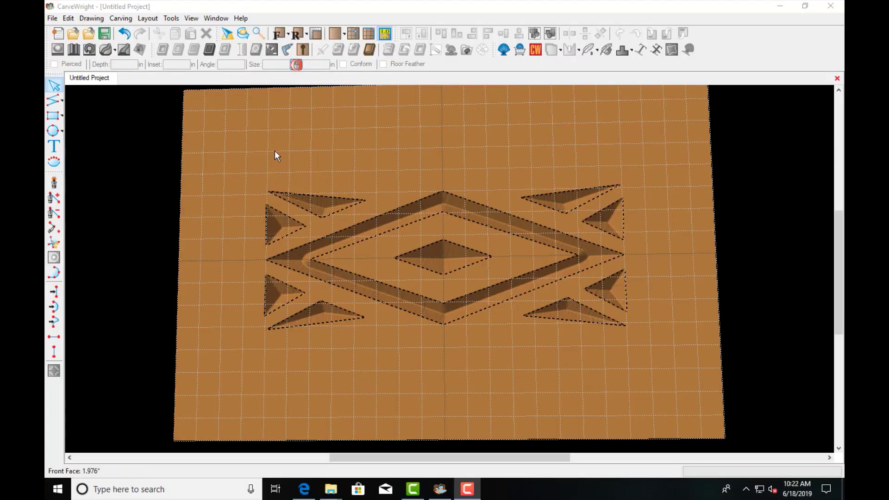
# Launch the DXF Importer from File > Import so its file browser lists the Downloads .dxf files
pyautogui.click(52, 19)
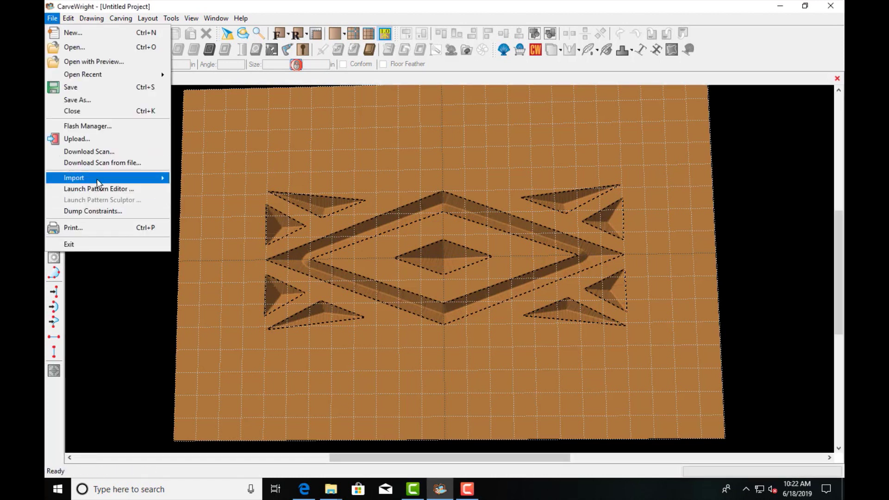
pyautogui.moveTo(149, 181)
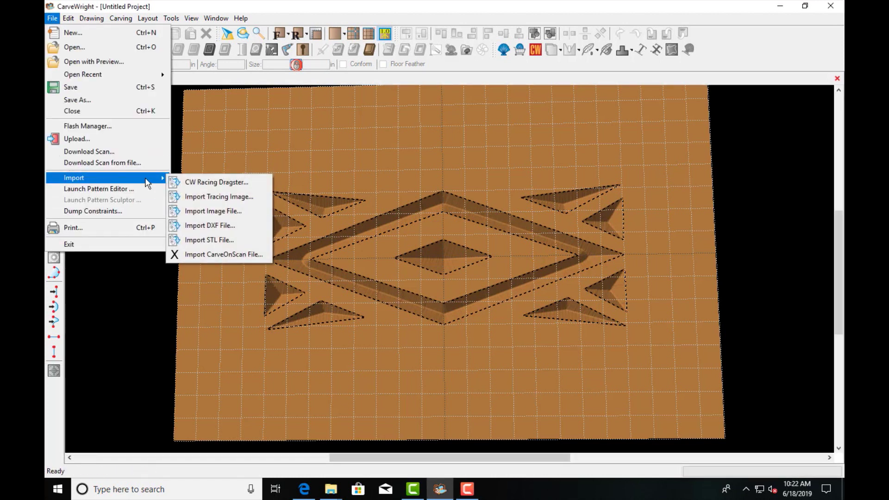
pyautogui.click(222, 227)
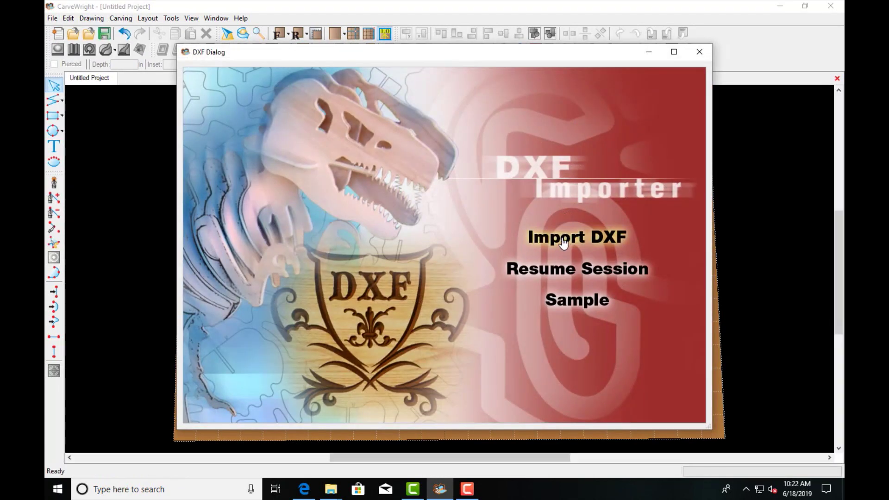
pyautogui.click(564, 241)
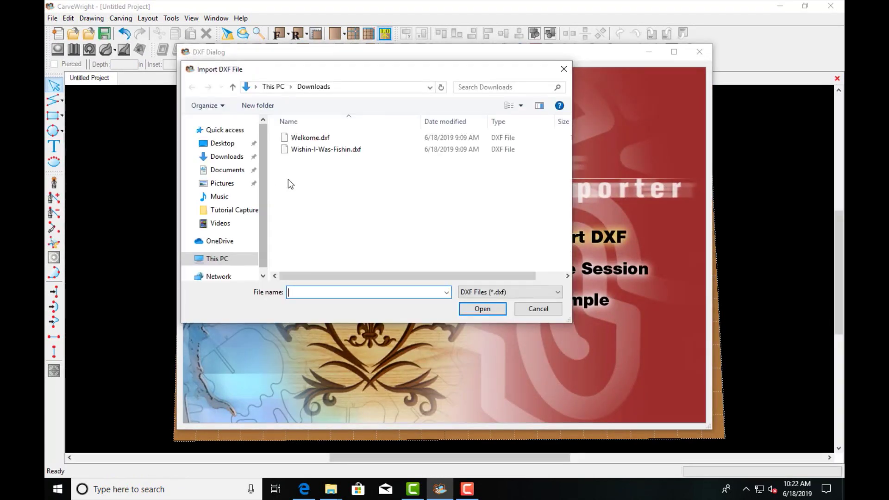
# Import Chip_Carving_fixed.dxf from the Desktop, dismissing the partial-import warning
pyautogui.click(317, 138)
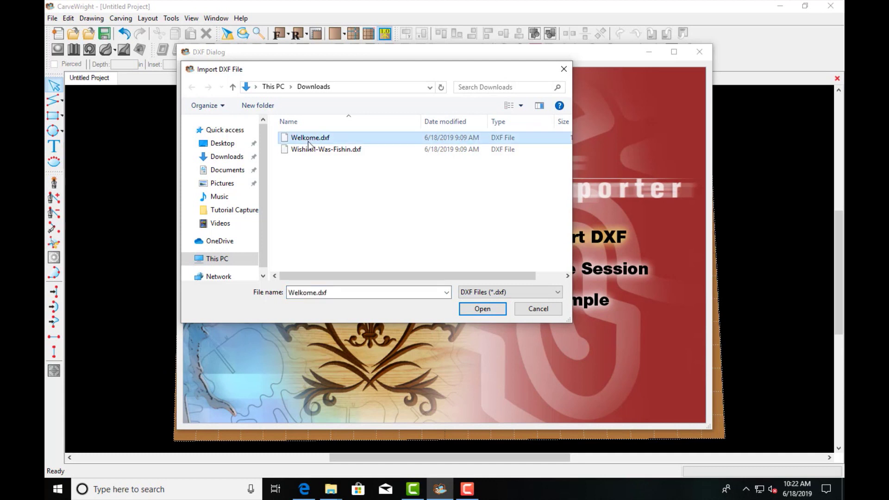
pyautogui.click(305, 153)
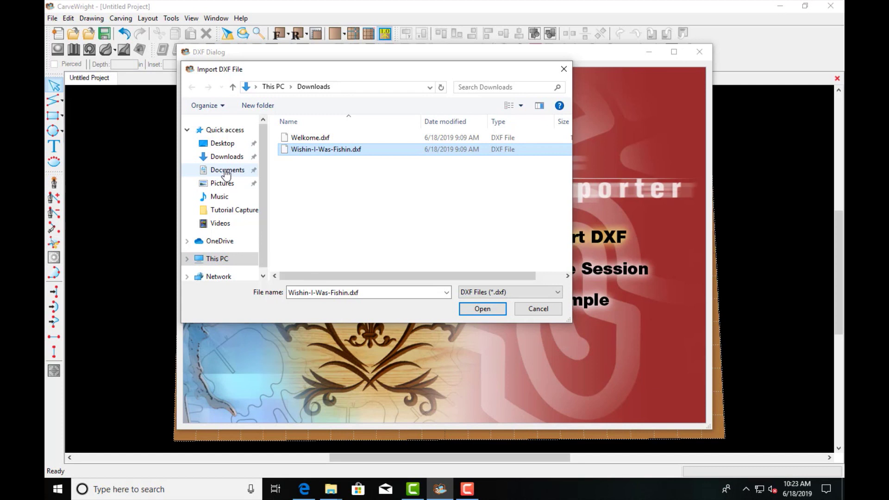
pyautogui.click(221, 143)
pyautogui.click(324, 161)
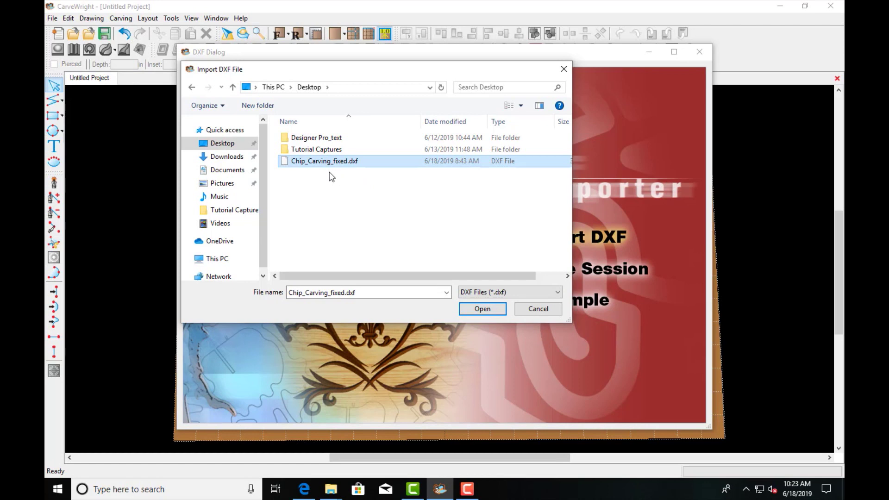
pyautogui.click(483, 308)
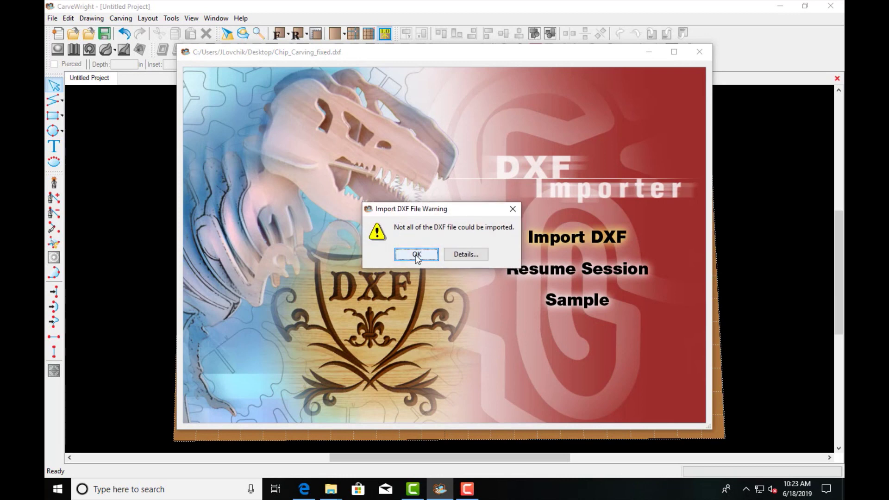
pyautogui.click(417, 258)
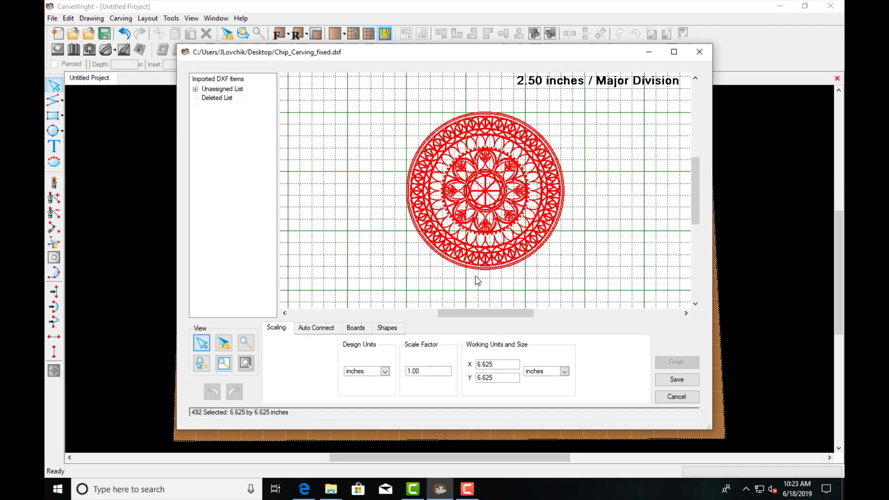
# Set the design width to 8 inches, giving 8.003 by 8.003 at scale factor 1.208
pyautogui.scroll(3, 505, 204)
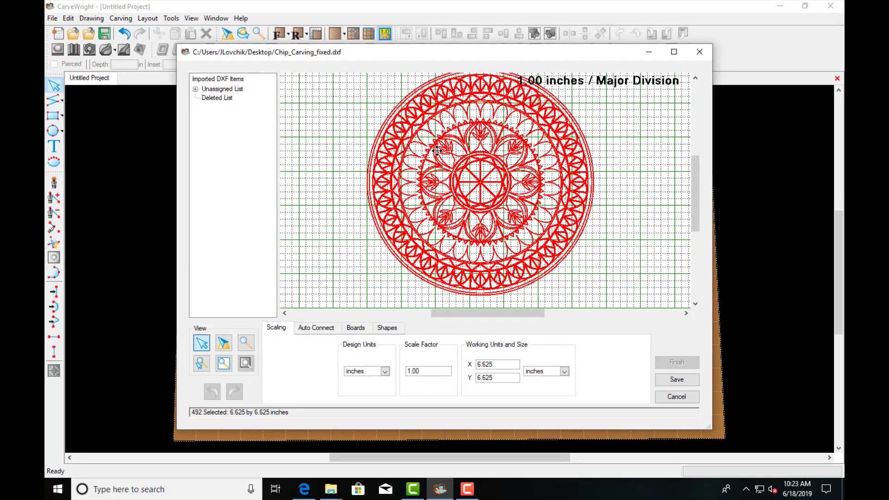
pyautogui.scroll(1, 551, 297)
pyautogui.scroll(-4, 557, 256)
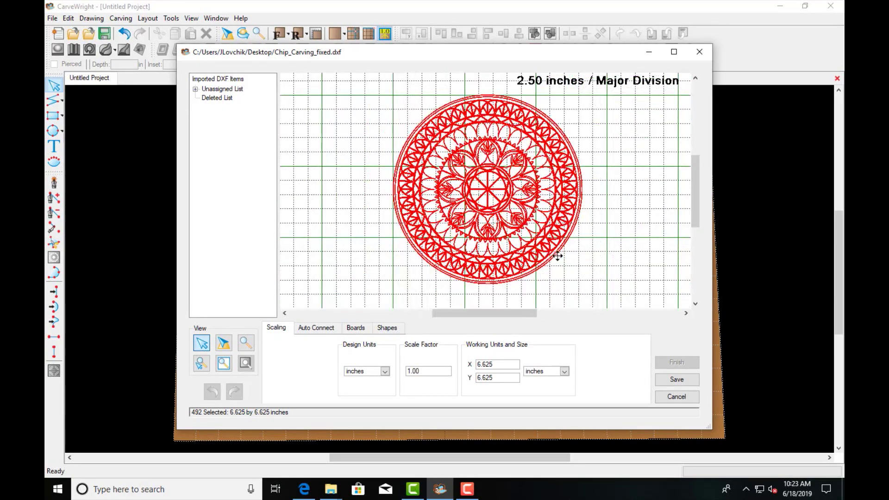
pyautogui.doubleClick(498, 365)
pyautogui.write('8')
pyautogui.press('Tab')
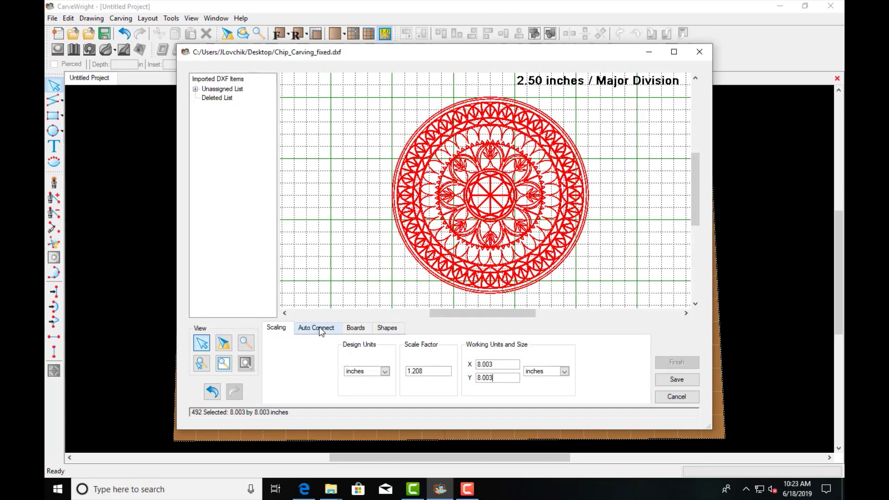
pyautogui.click(319, 328)
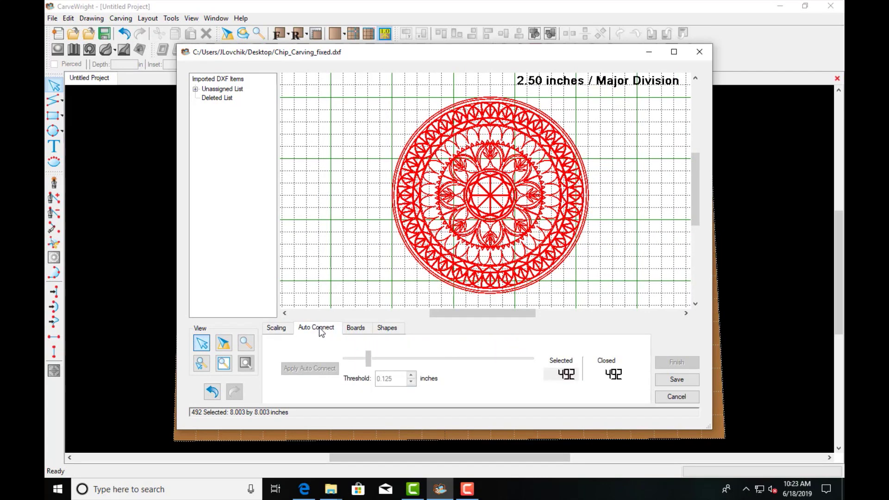
# Review the board settings: 8.003-inch work area, 0.5-inch margins, 9.003-inch total board
pyautogui.click(356, 328)
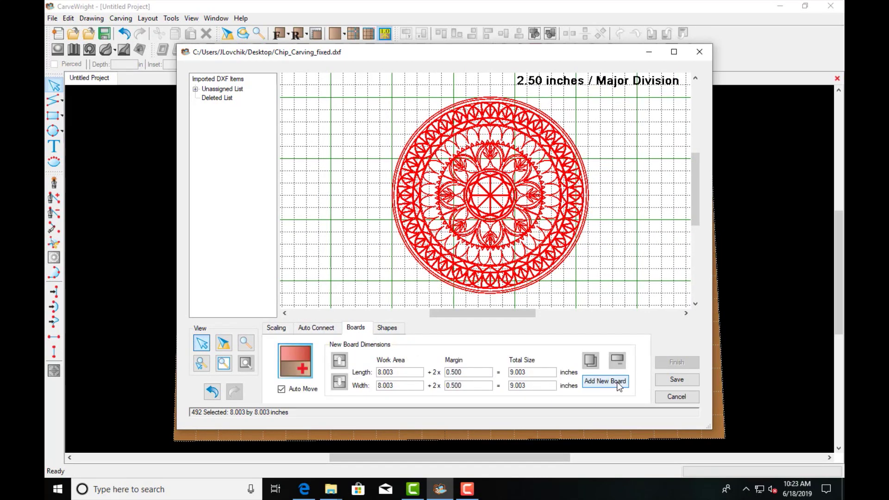
pyautogui.click(276, 329)
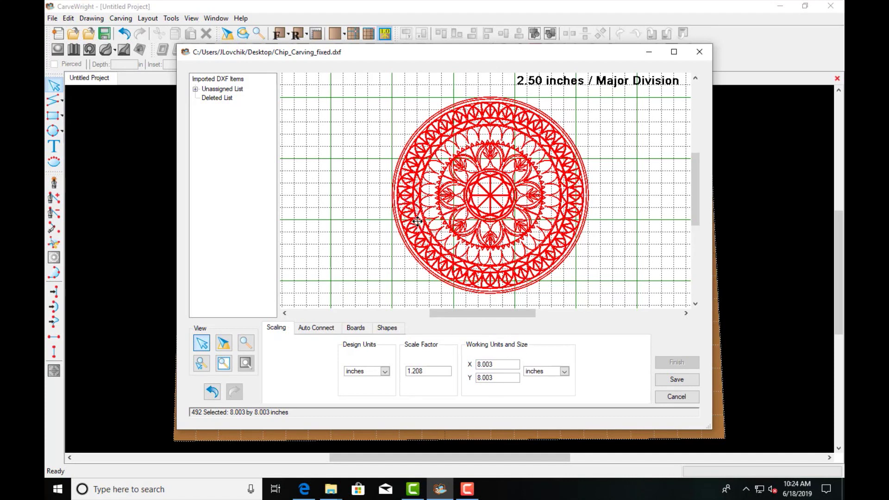
pyautogui.click(357, 329)
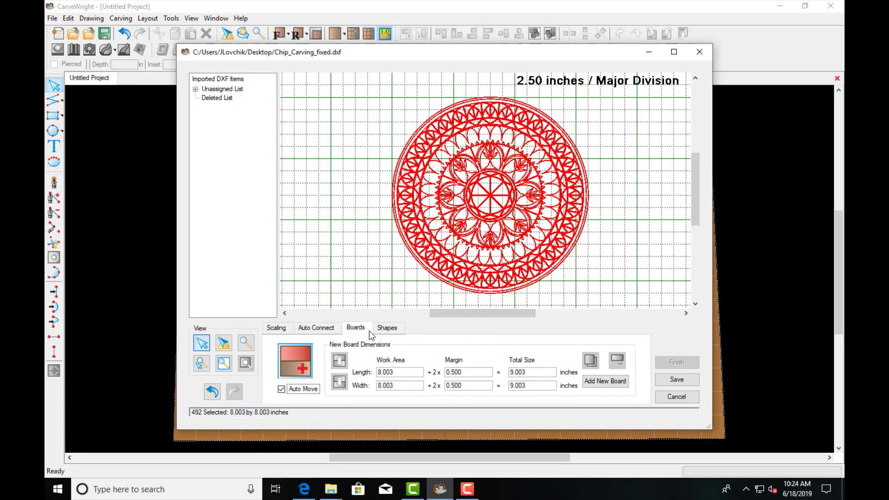
# Add a new 9.003-inch board and finish the import into the Board1 project
pyautogui.click(608, 386)
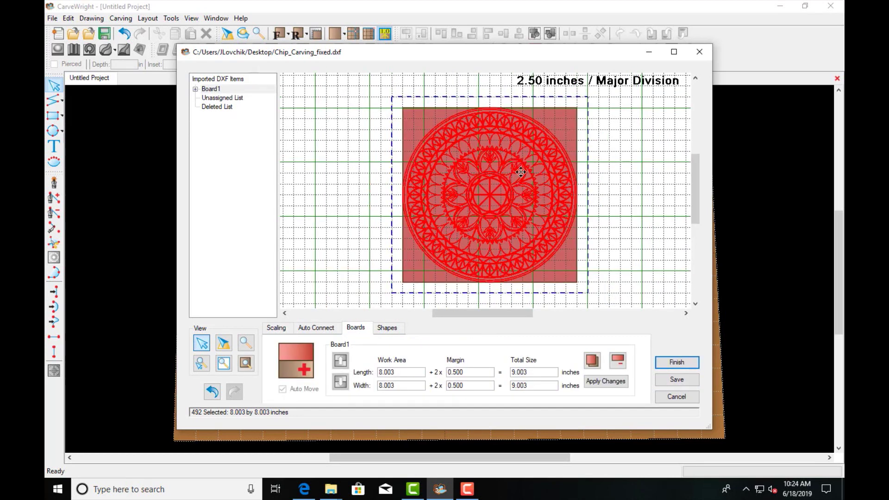
pyautogui.click(688, 365)
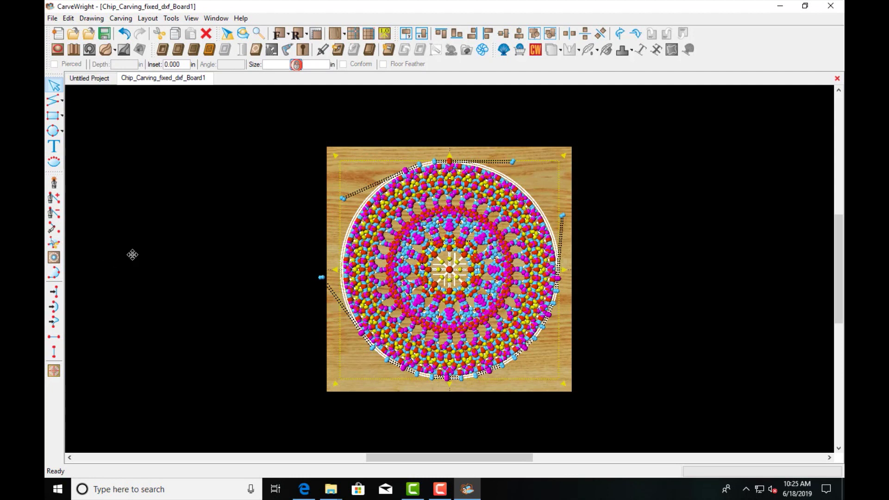
pyautogui.click(54, 372)
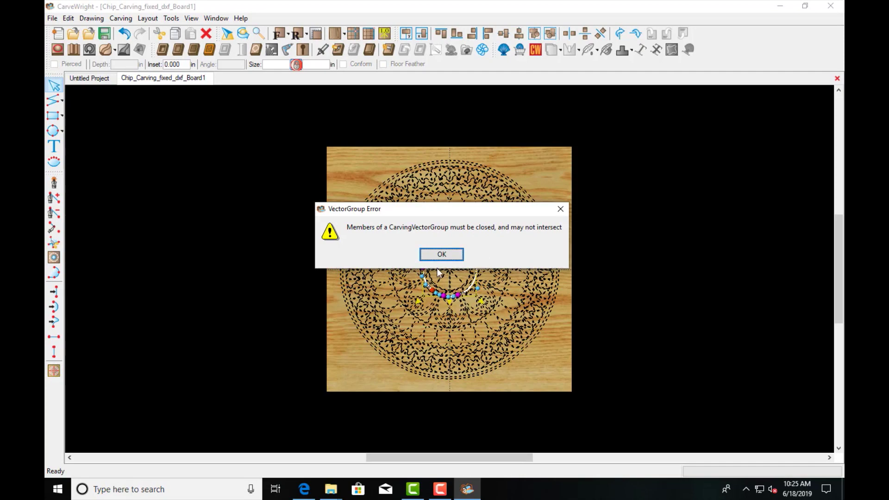
pyautogui.click(442, 255)
# Zoom in and drag the small curved chip's top vertex into place
pyautogui.scroll(1, 449, 264)
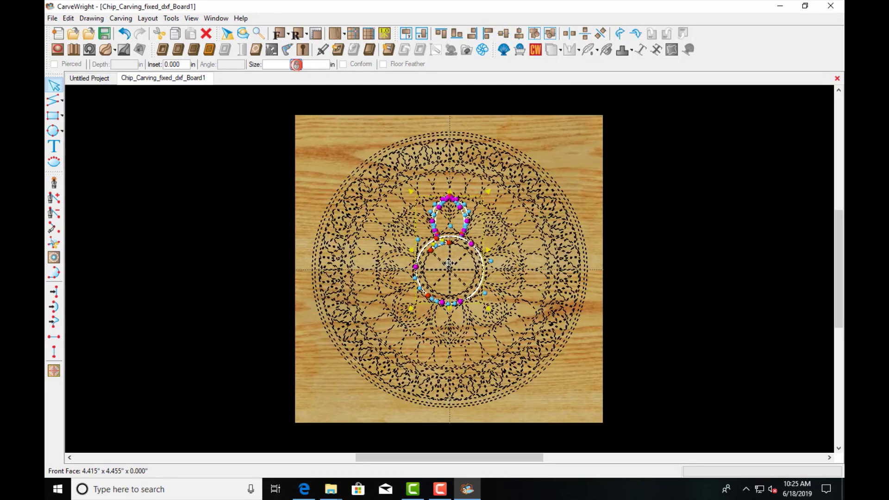
pyautogui.scroll(3, 448, 263)
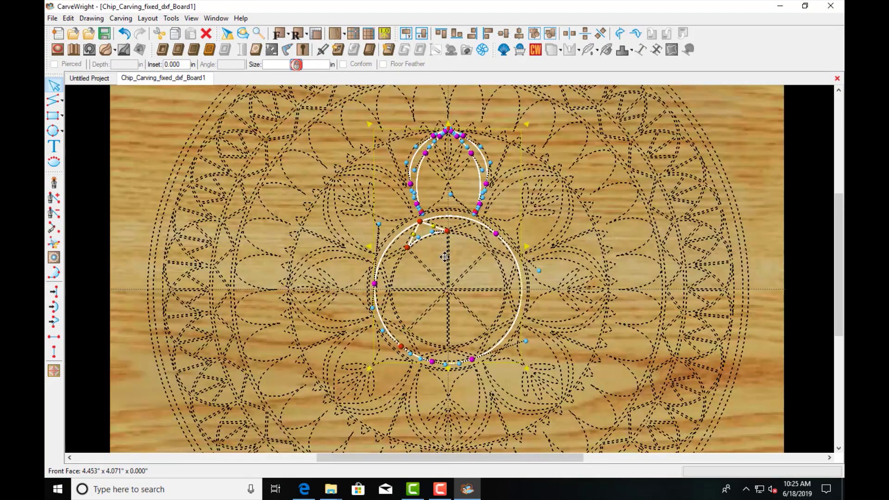
pyautogui.scroll(3, 445, 257)
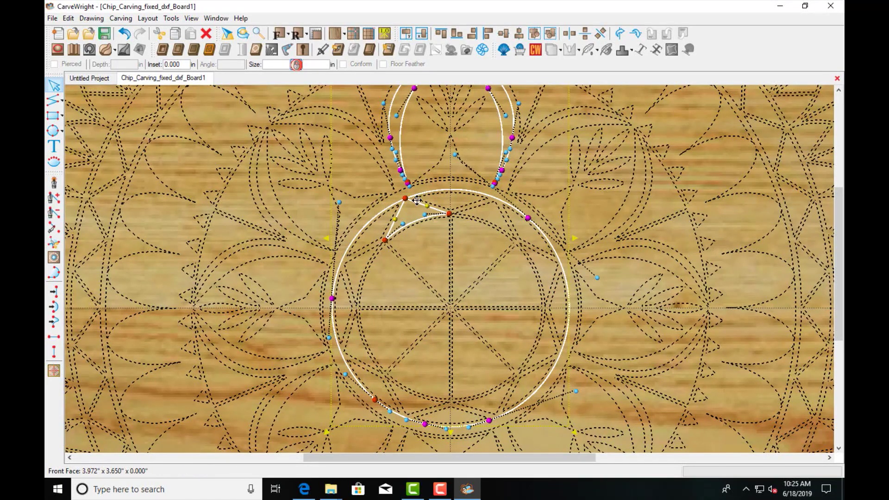
pyautogui.scroll(3, 394, 204)
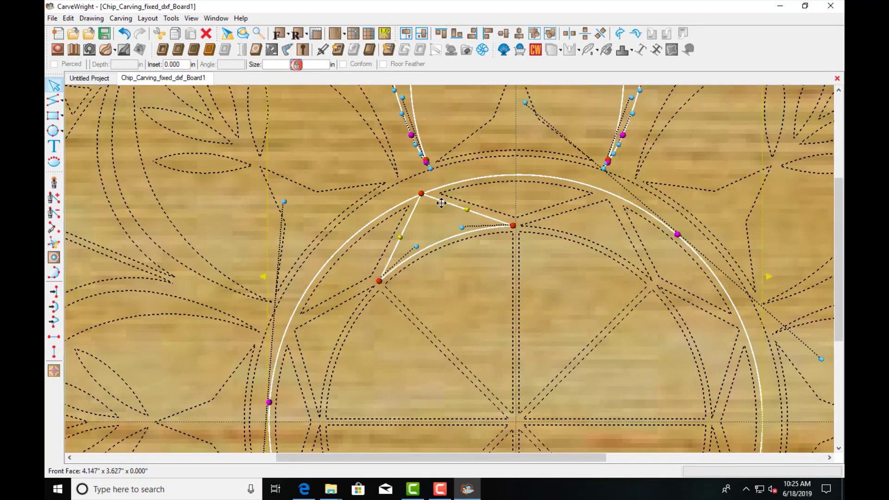
pyautogui.click(424, 193)
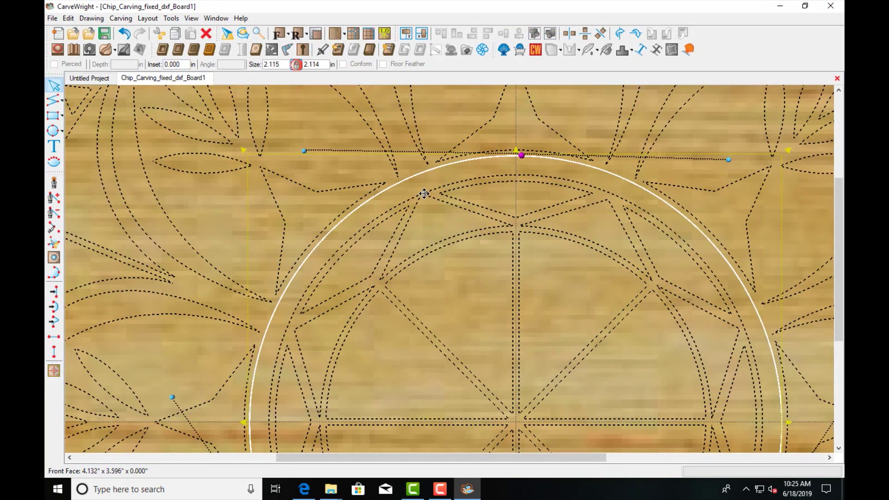
pyautogui.click(422, 195)
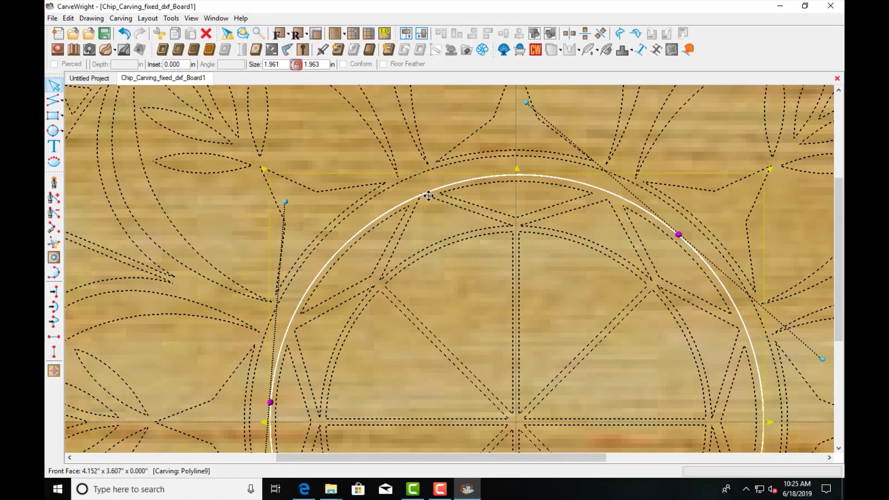
pyautogui.click(434, 241)
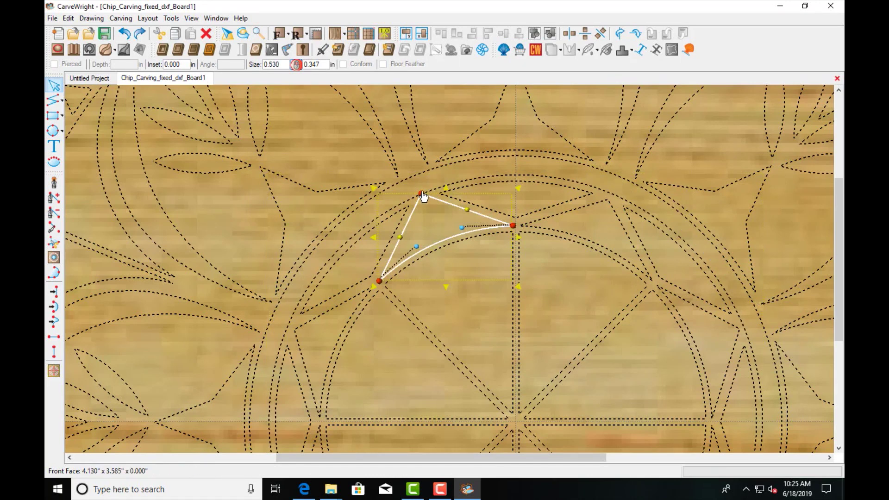
pyautogui.moveTo(423, 196); pyautogui.dragTo(426, 207)
pyautogui.scroll(-5, 524, 173)
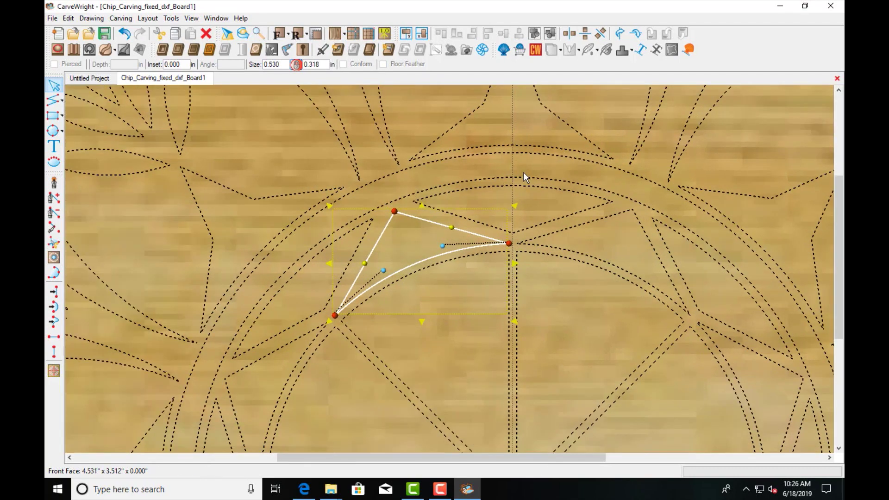
pyautogui.scroll(-3, 552, 104)
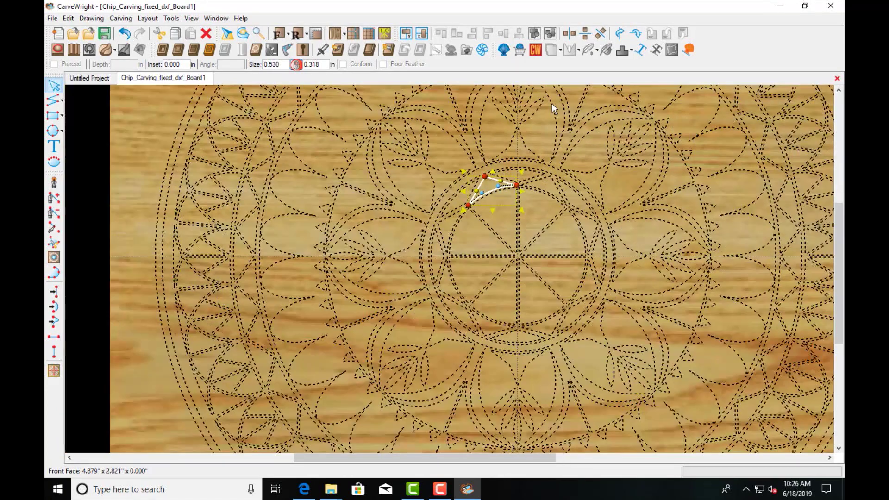
pyautogui.scroll(3, 537, 88)
pyautogui.scroll(1, 538, 86)
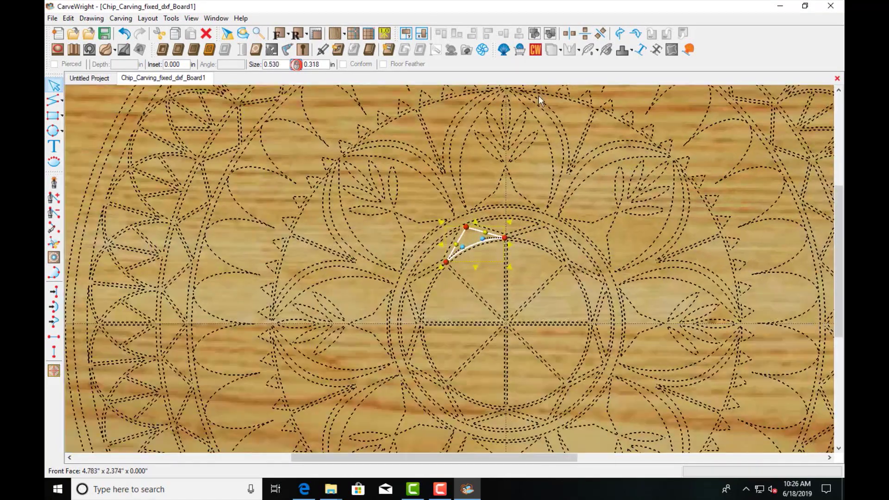
# Nudge the start points of Polyline31 and Polyline30 so the mirrored arcs meet at the top
pyautogui.click(551, 167)
pyautogui.scroll(2, 500, 93)
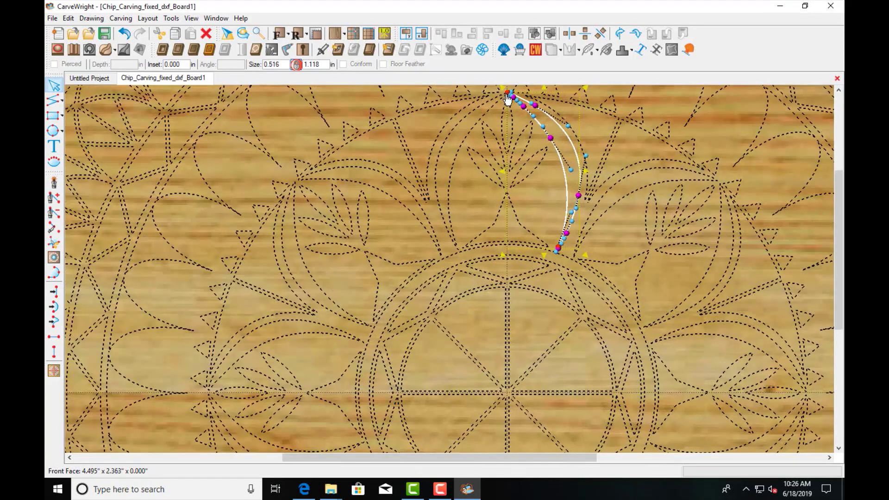
pyautogui.scroll(4, 508, 99)
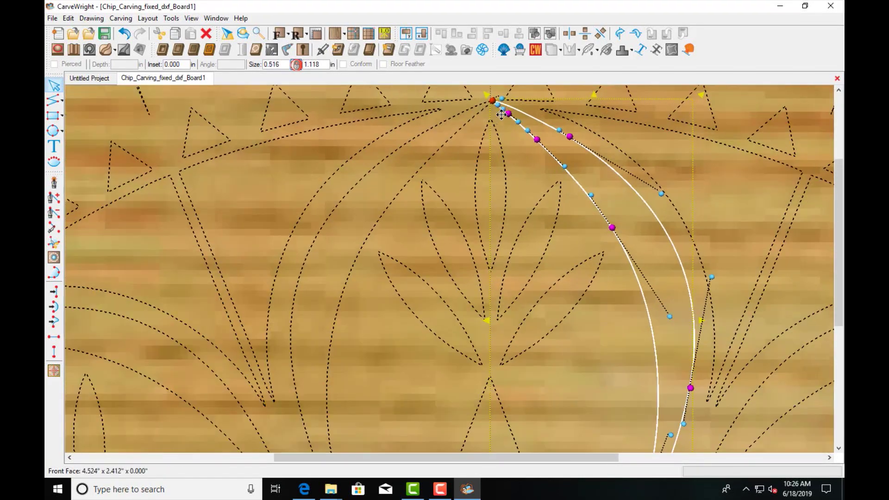
pyautogui.moveTo(496, 104); pyautogui.dragTo(498, 108)
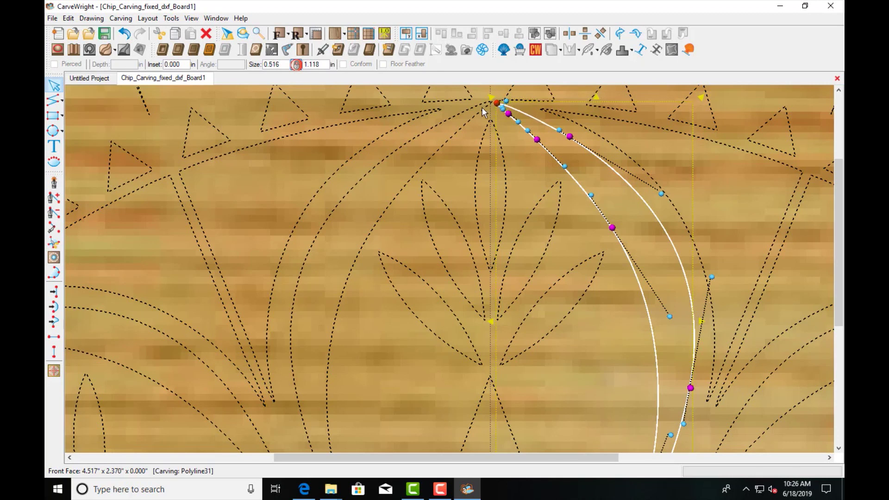
pyautogui.click(493, 106)
pyautogui.moveTo(493, 106); pyautogui.dragTo(489, 110)
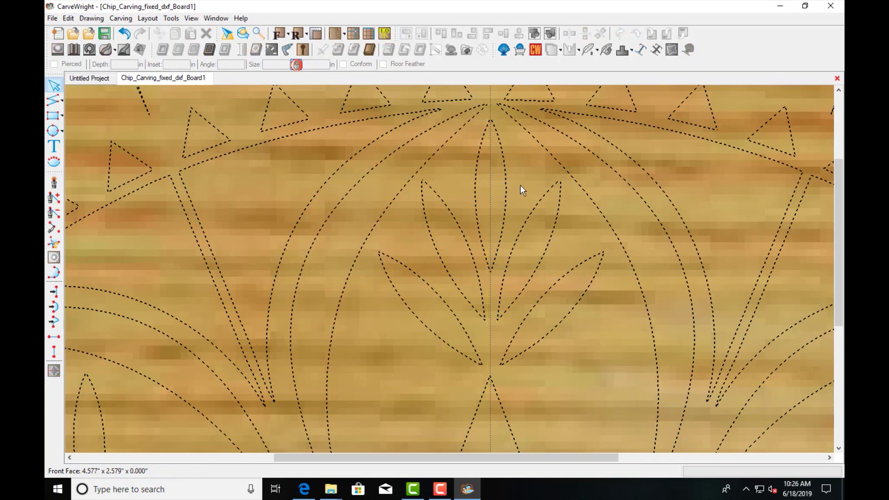
pyautogui.scroll(-4, 521, 184)
# Select all mandala vectors on the board and combine them into one vector group
pyautogui.scroll(-4, 513, 315)
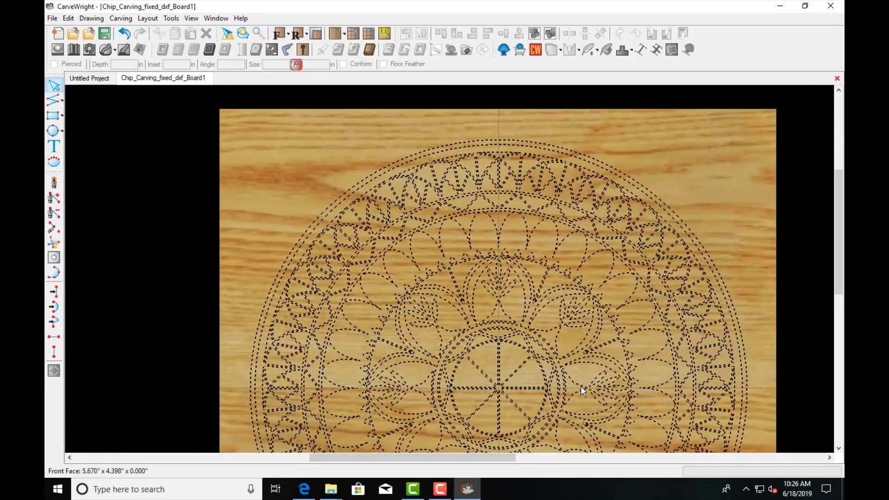
pyautogui.scroll(-2, 602, 407)
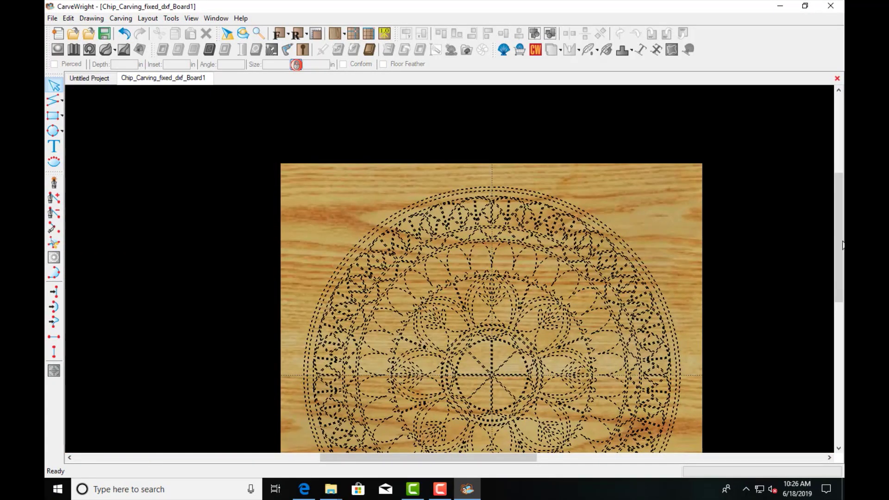
pyautogui.moveTo(837, 241); pyautogui.dragTo(834, 275)
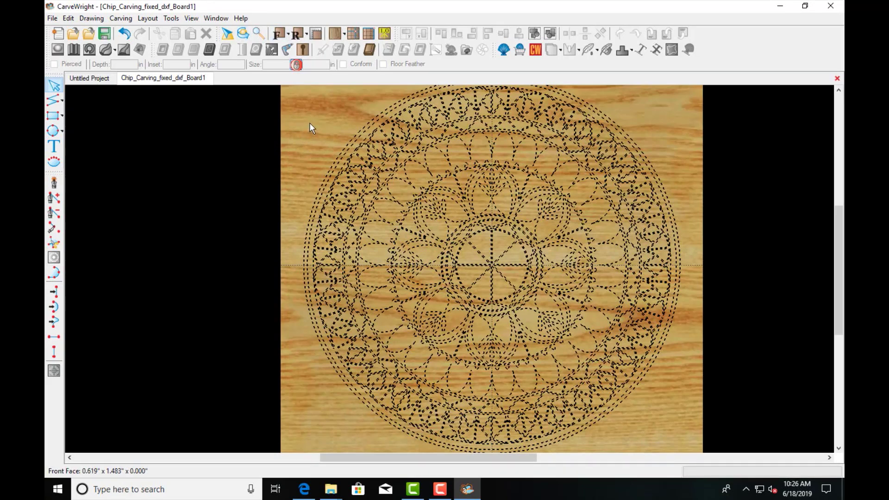
pyautogui.rightClick(297, 99)
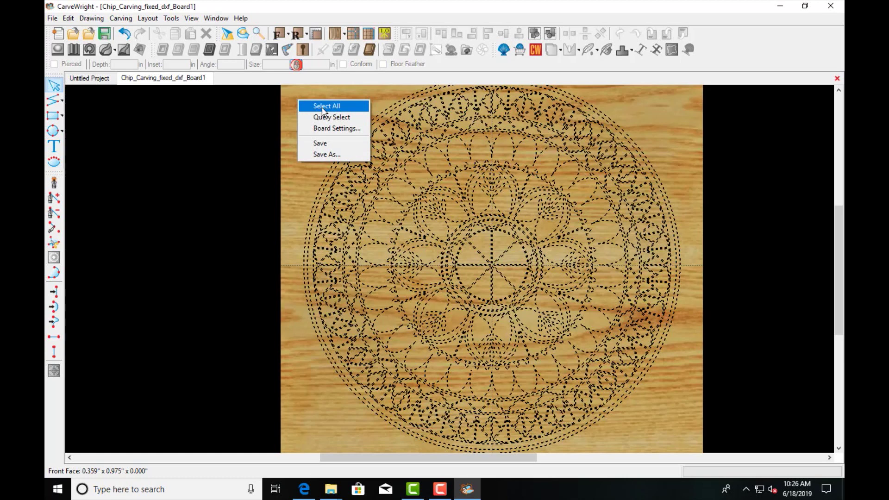
pyautogui.click(322, 106)
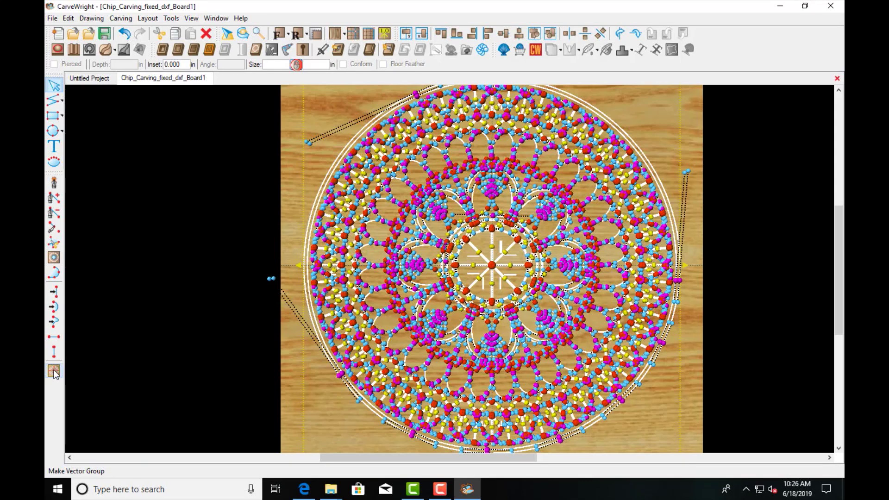
pyautogui.click(53, 372)
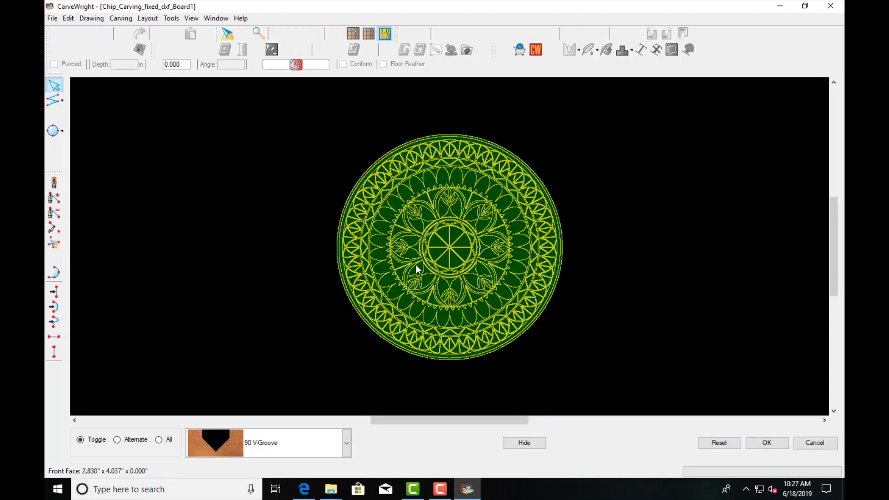
pyautogui.click(117, 440)
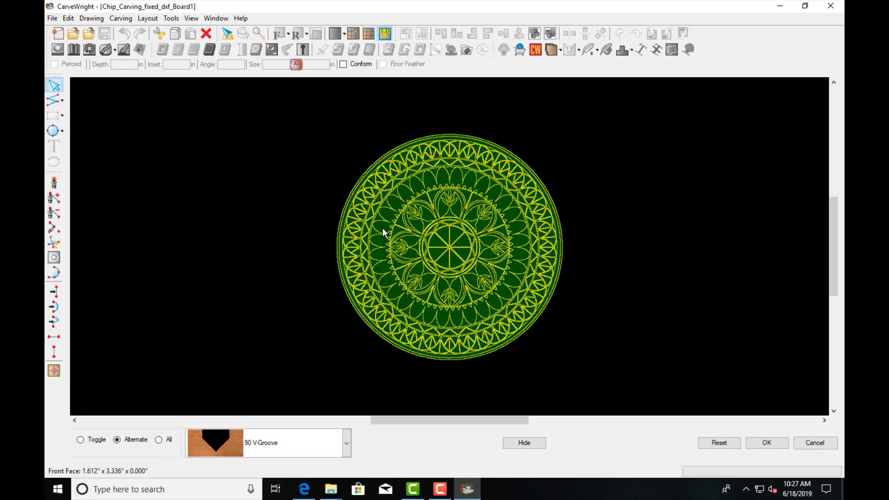
# Mark alternating, inverted mandala regions, choose the 60 V-Groove bit, and accept the group
pyautogui.click(396, 224)
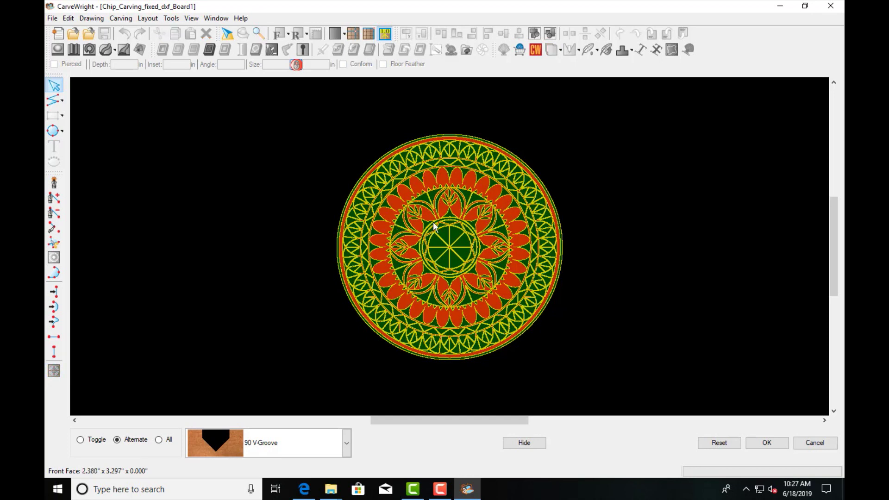
pyautogui.scroll(4, 451, 261)
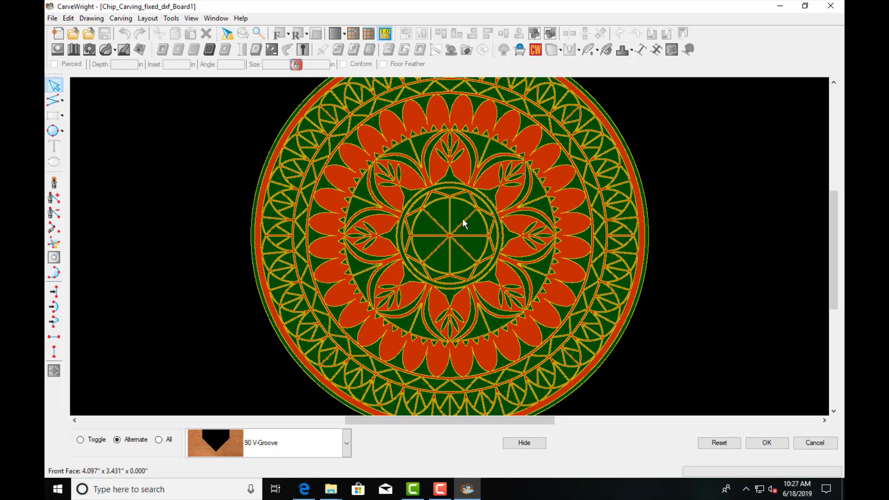
pyautogui.click(312, 296)
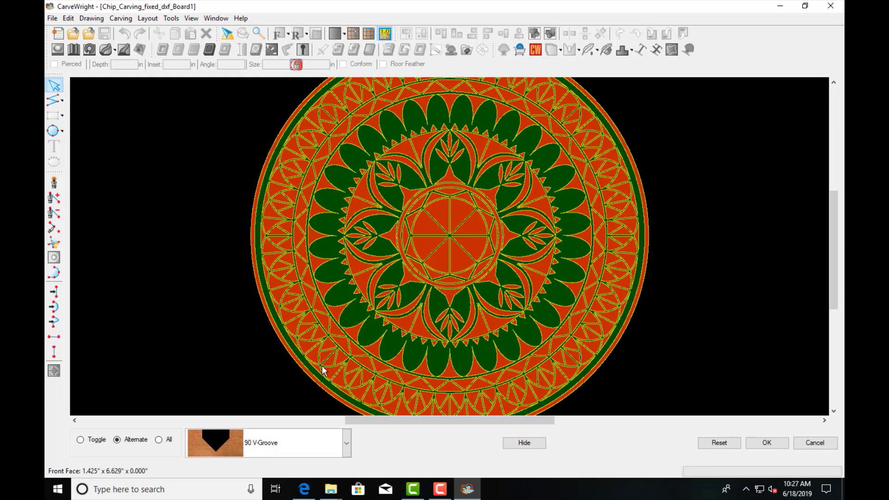
pyautogui.click(346, 443)
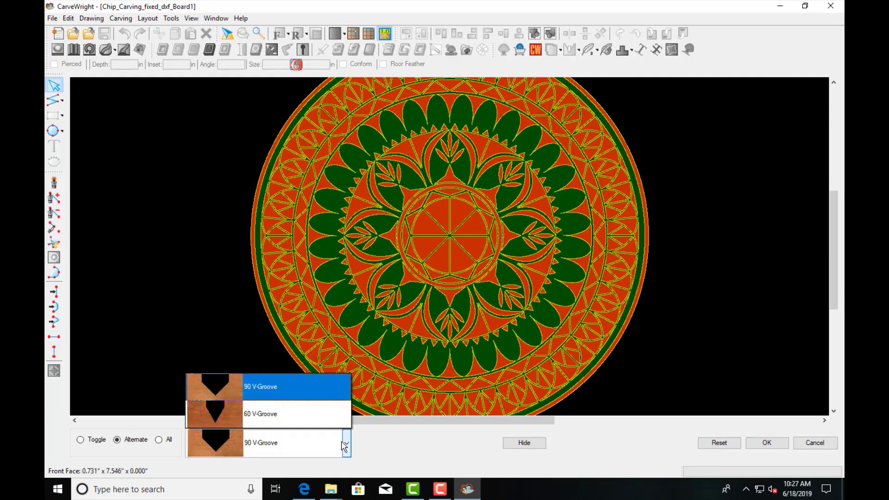
pyautogui.click(229, 418)
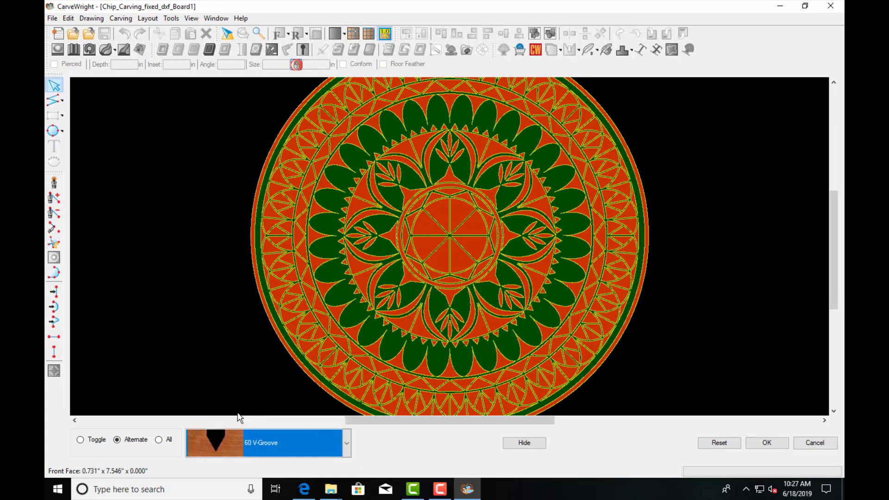
pyautogui.click(767, 443)
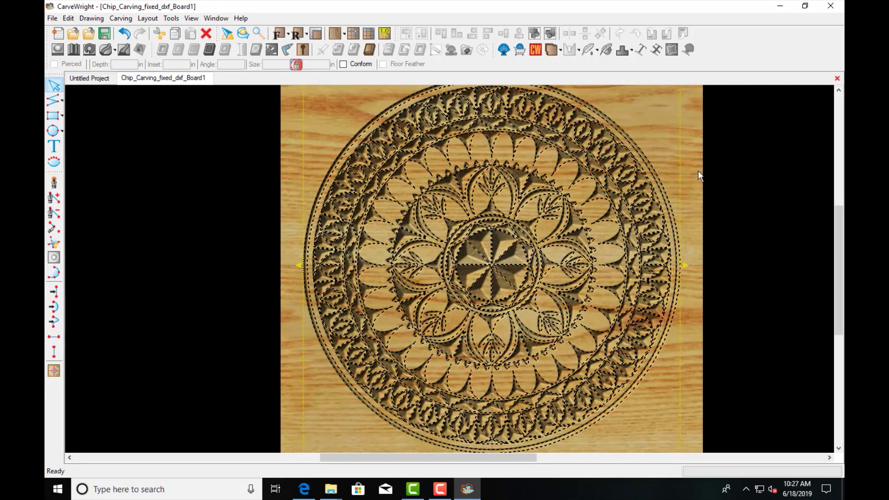
# Deselect the design, set the board texture to None, and hide construction lines
pyautogui.click(295, 118)
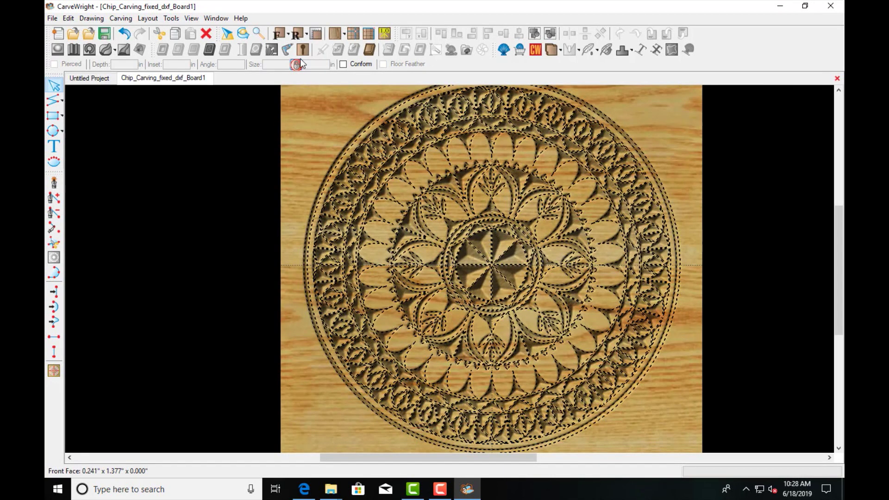
pyautogui.click(345, 35)
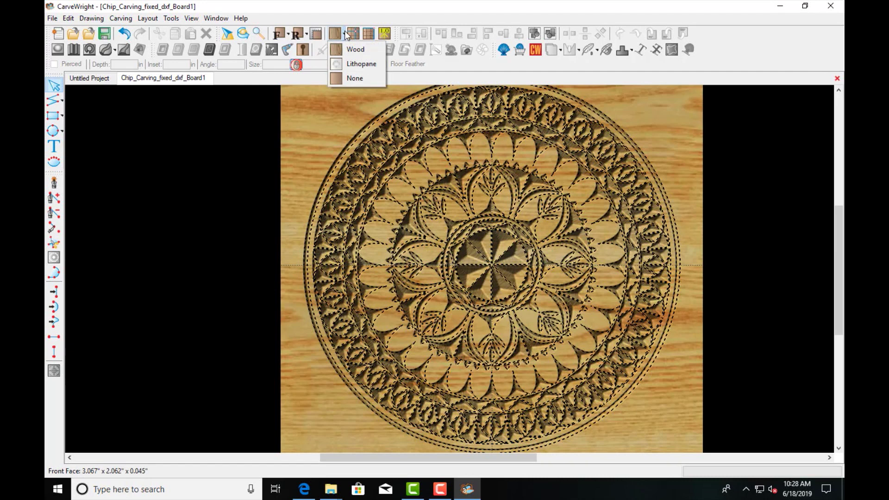
pyautogui.click(342, 80)
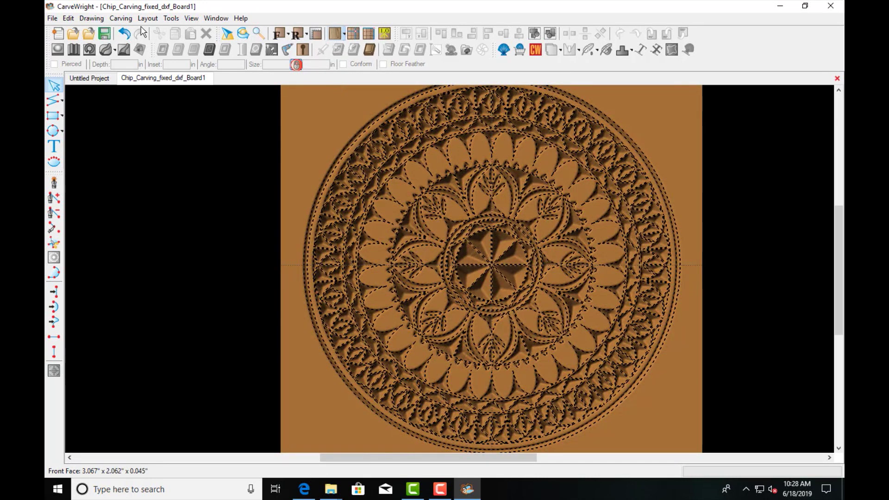
pyautogui.click(190, 19)
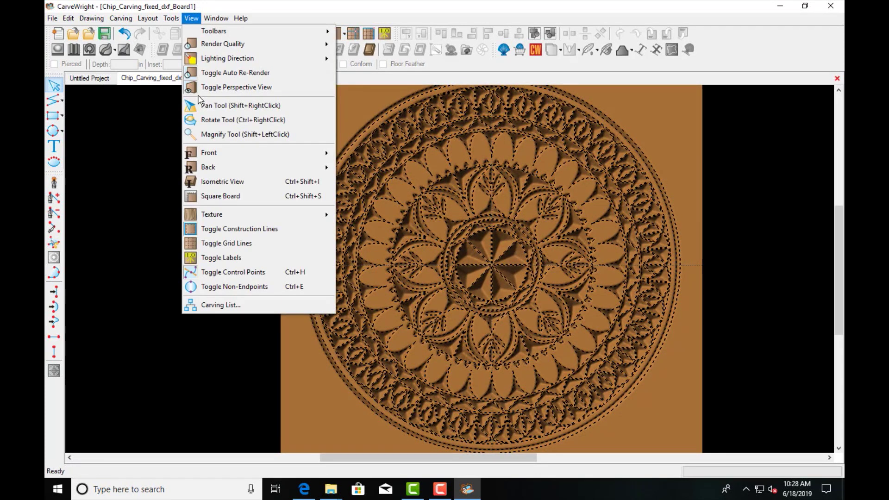
pyautogui.click(227, 227)
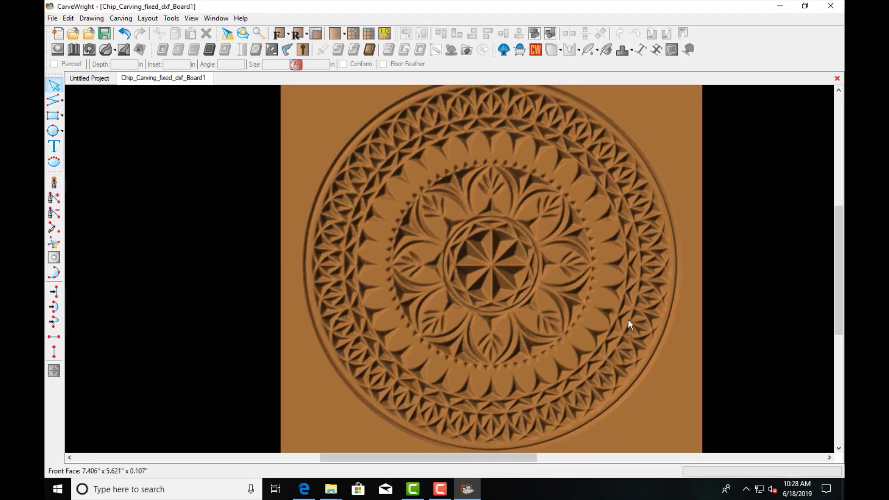
# Zoom out and rotate the board, then square it to the face-on front view
pyautogui.moveTo(585, 293); pyautogui.dragTo(664, 331, button='middle')
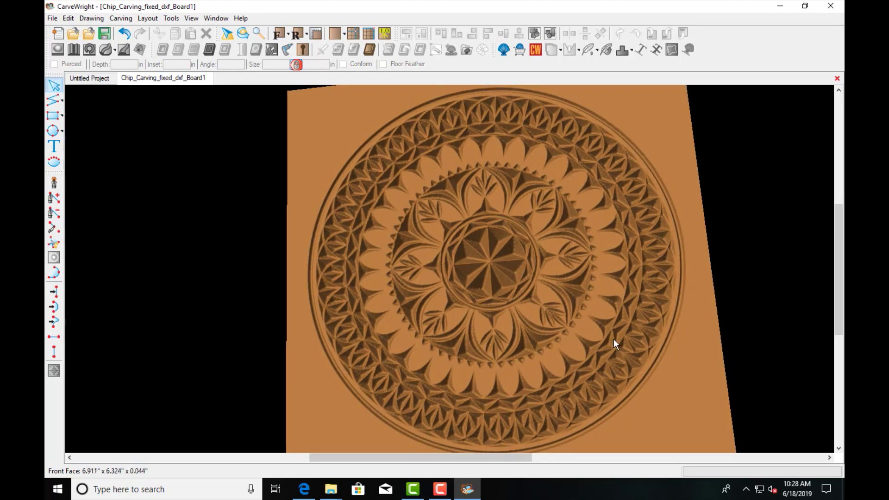
pyautogui.scroll(-5, 613, 363)
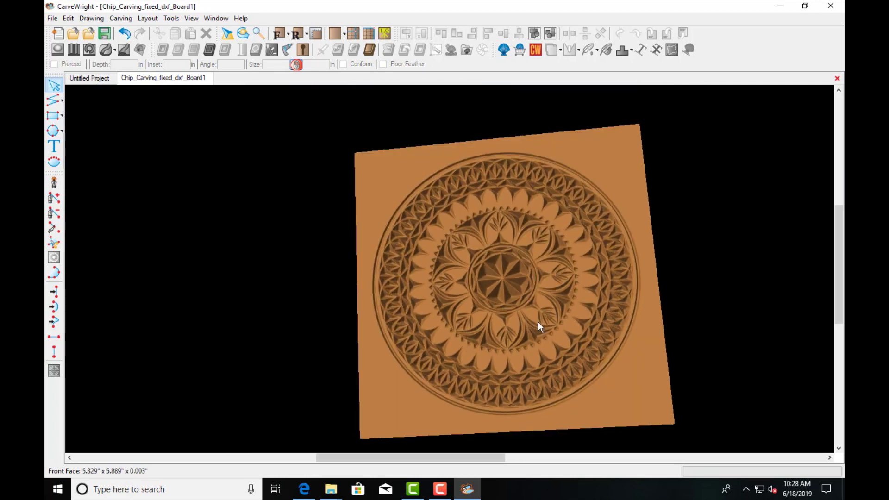
pyautogui.moveTo(565, 322); pyautogui.dragTo(532, 236, button='middle')
pyautogui.moveTo(546, 327); pyautogui.dragTo(516, 298, button='middle')
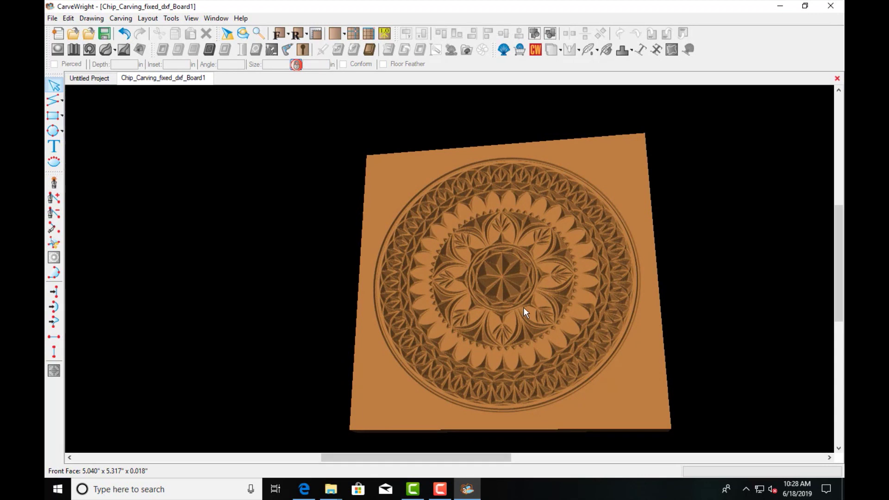
pyautogui.moveTo(357, 151); pyautogui.dragTo(596, 288, button='middle')
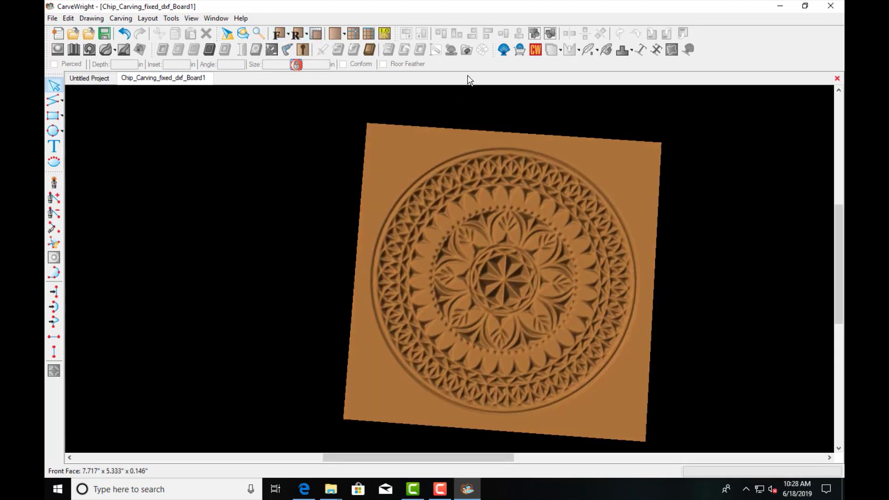
pyautogui.click(319, 32)
pyautogui.click(282, 34)
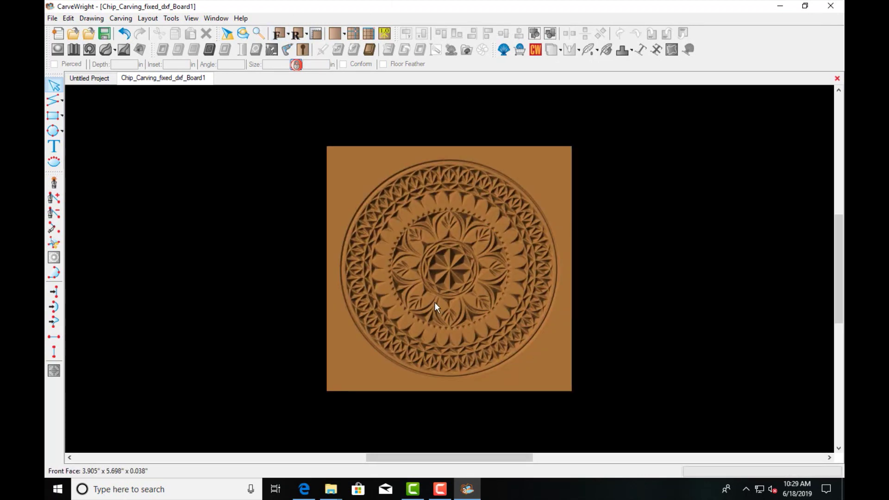
pyautogui.scroll(2, 450, 277)
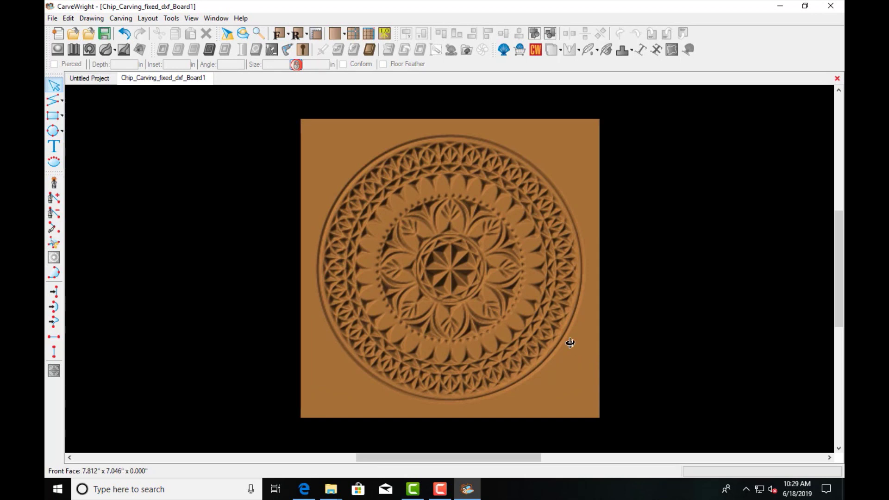
pyautogui.moveTo(568, 341); pyautogui.dragTo(383, 160, button='middle')
# Draw an 8.234 in circle around the mandala and puff it into a 0.500 in curved dome
pyautogui.click(53, 131)
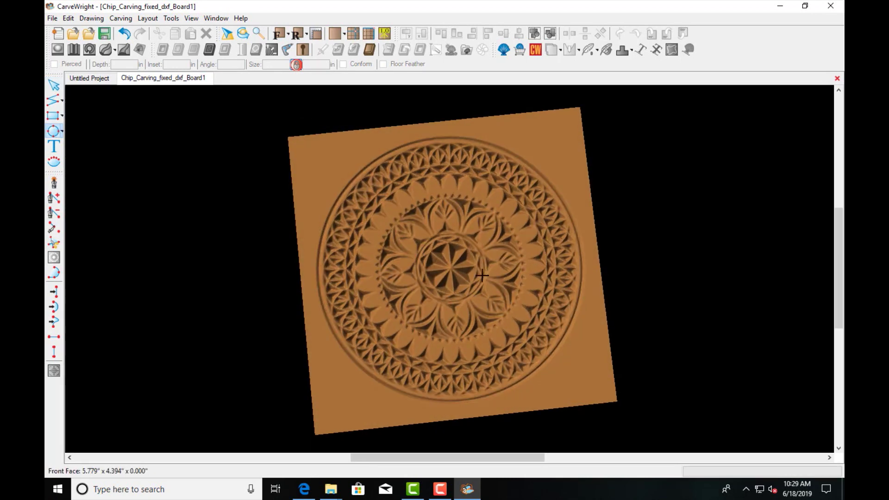
pyautogui.moveTo(450, 264); pyautogui.dragTo(554, 361)
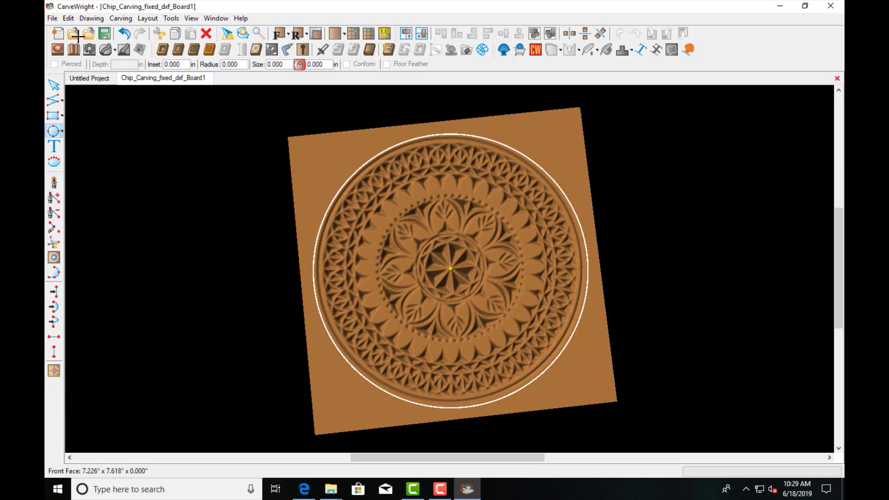
pyautogui.click(57, 48)
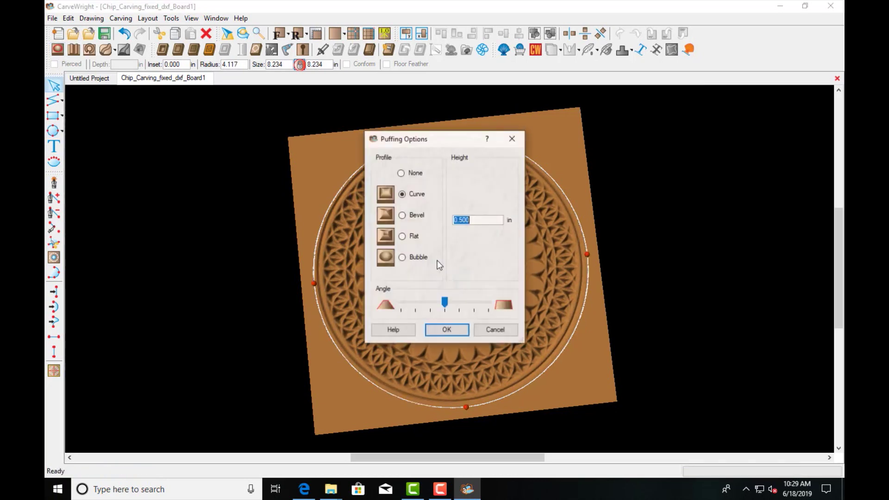
pyautogui.click(452, 330)
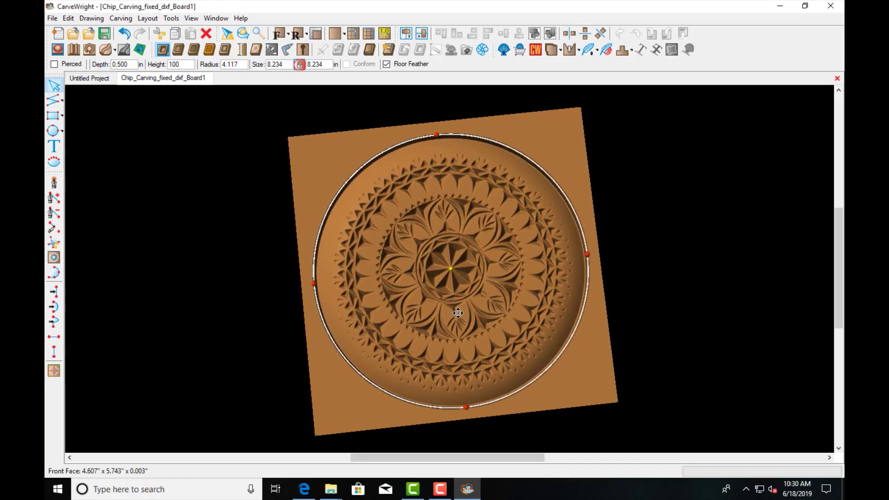
# Orbit the board to inspect the puffed dome, then show the Carving List
pyautogui.moveTo(469, 292); pyautogui.dragTo(528, 234, button='right')
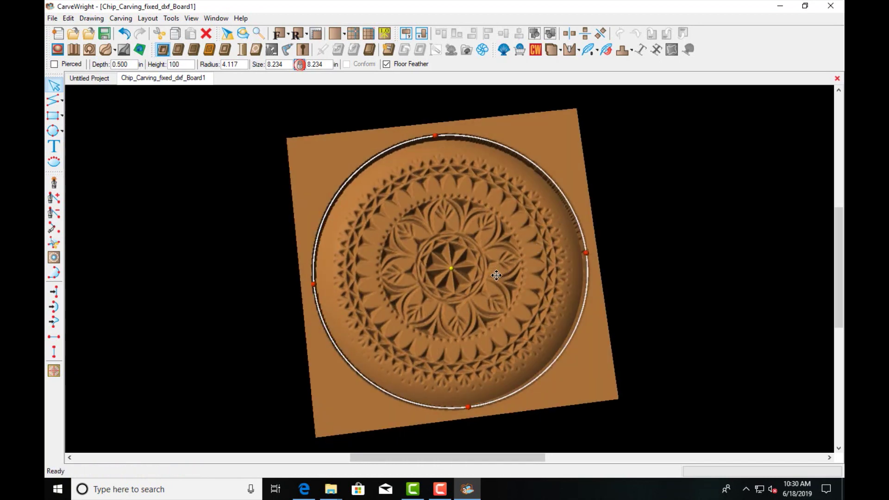
pyautogui.moveTo(497, 275); pyautogui.dragTo(457, 275, button='right')
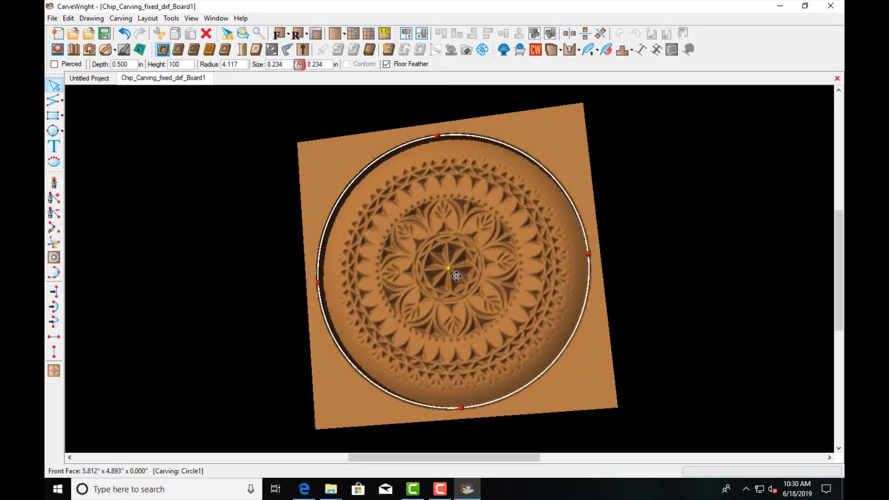
pyautogui.click(193, 19)
pyautogui.click(220, 306)
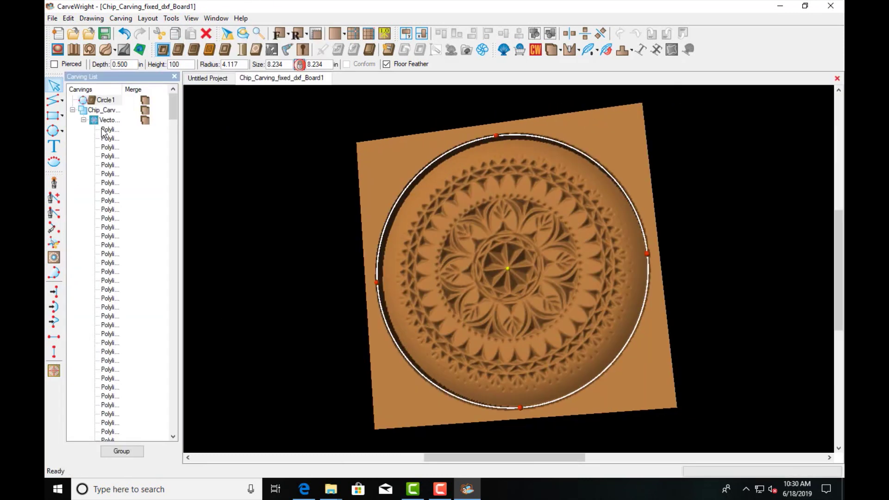
# Set the mandala's Vector carving to Conform to the dome, then orbit and zoom to check the recessed dish
pyautogui.click(94, 119)
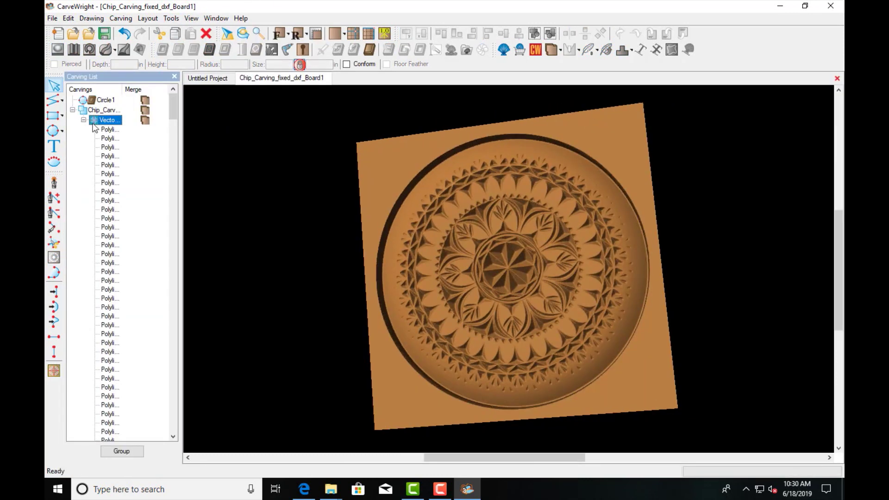
pyautogui.click(347, 64)
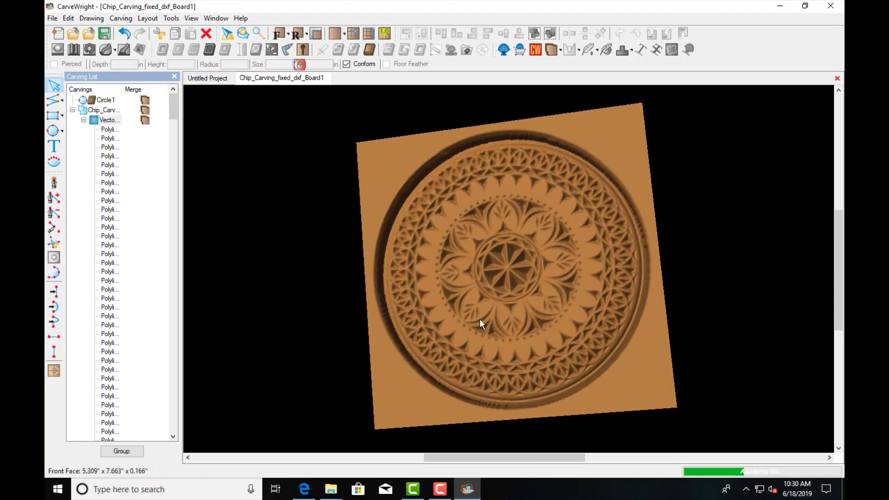
pyautogui.moveTo(478, 349); pyautogui.dragTo(396, 288, button='right')
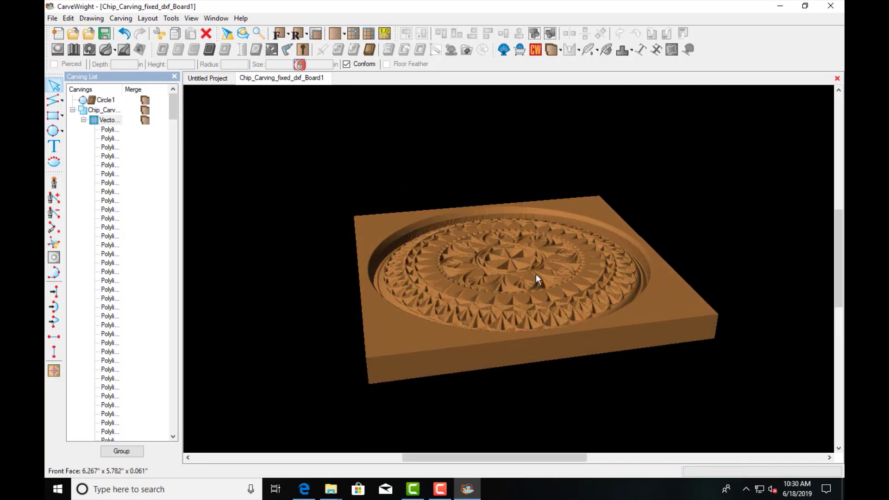
pyautogui.scroll(4, 531, 277)
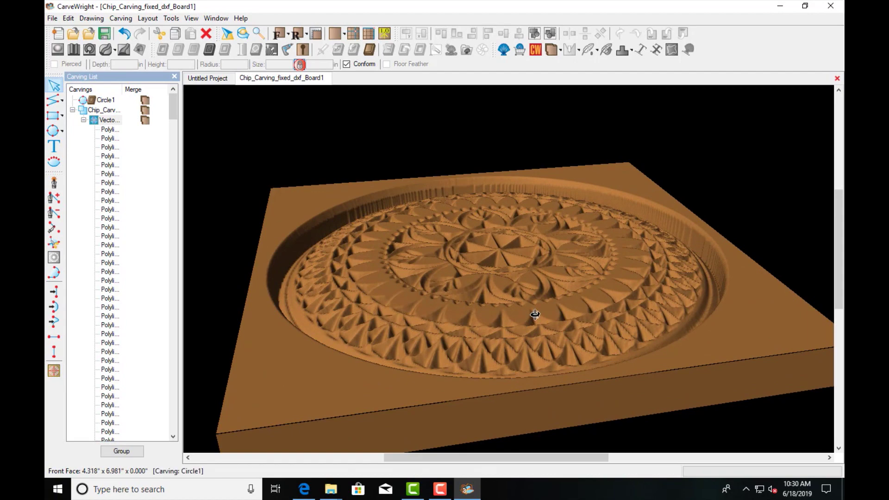
pyautogui.moveTo(532, 313); pyautogui.dragTo(533, 345, button='middle')
pyautogui.moveTo(534, 345); pyautogui.dragTo(574, 313, button='right')
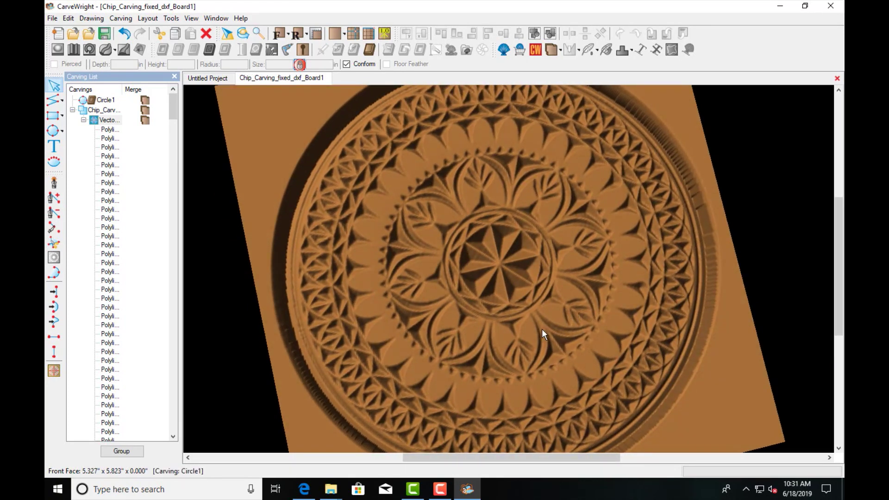
pyautogui.scroll(-3, 533, 329)
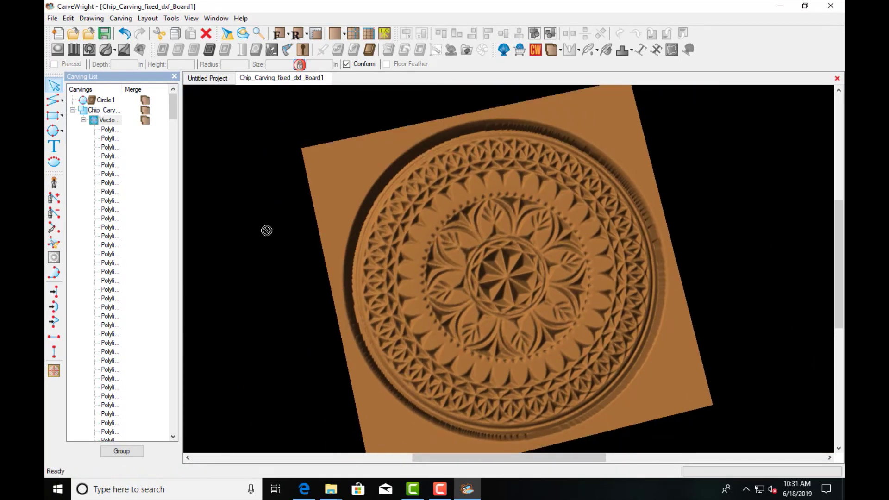
pyautogui.click(98, 110)
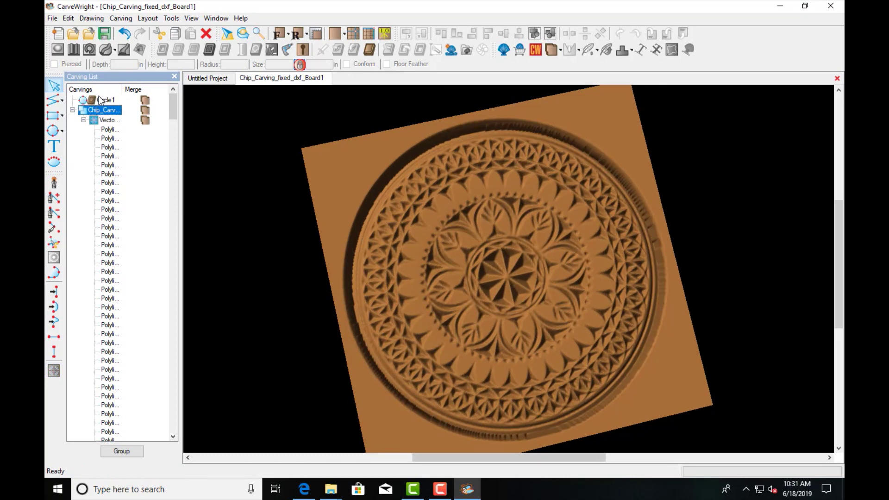
# Move Circle1 into the Chip_Carving group and cancel the Save Item prompt
pyautogui.click(101, 100)
pyautogui.moveTo(100, 101)
pyautogui.mouseDown()
pyautogui.moveTo(95, 115)
pyautogui.moveTo(133, 116)
pyautogui.moveTo(92, 102)
pyautogui.moveTo(98, 98)
pyautogui.mouseUp()
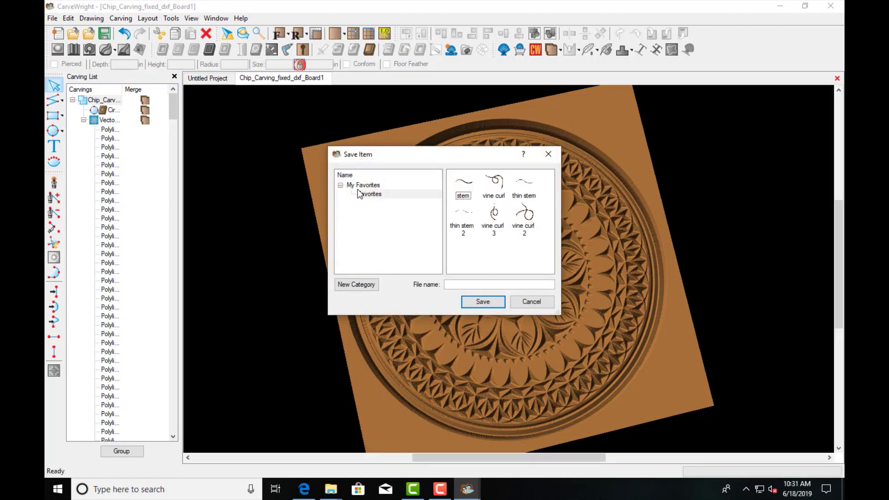
pyautogui.click(535, 303)
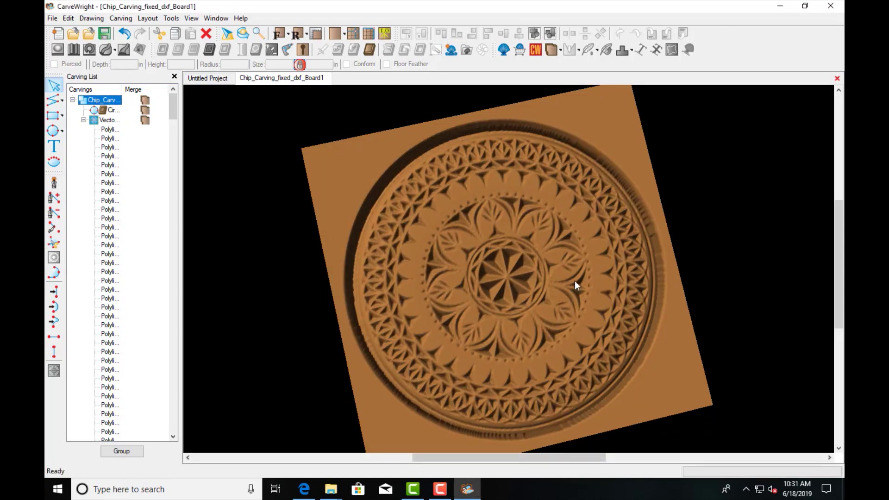
pyautogui.click(580, 265)
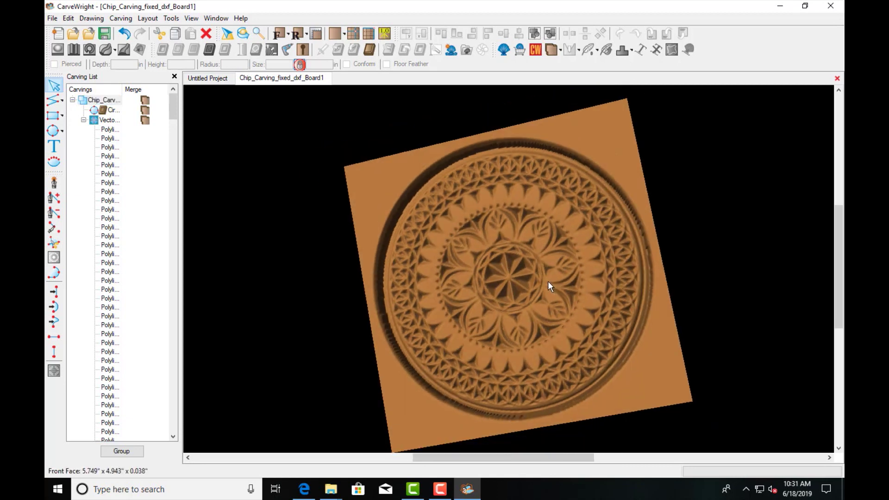
pyautogui.moveTo(516, 227); pyautogui.dragTo(494, 340)
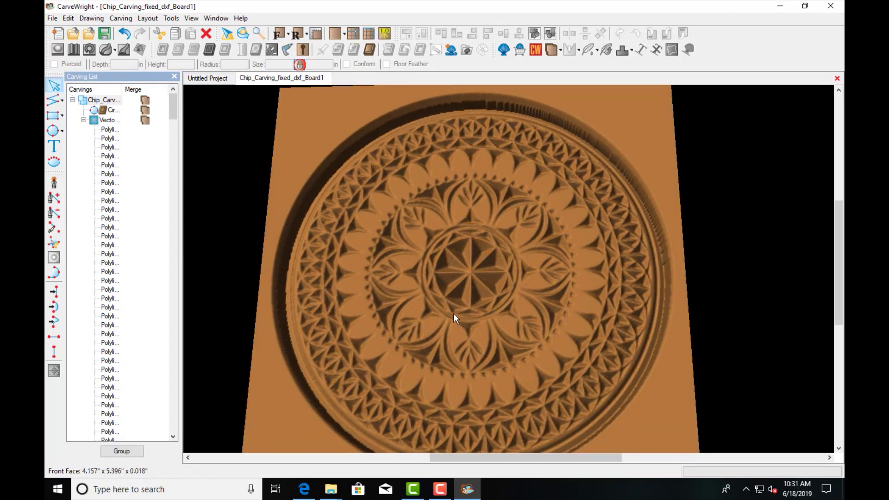